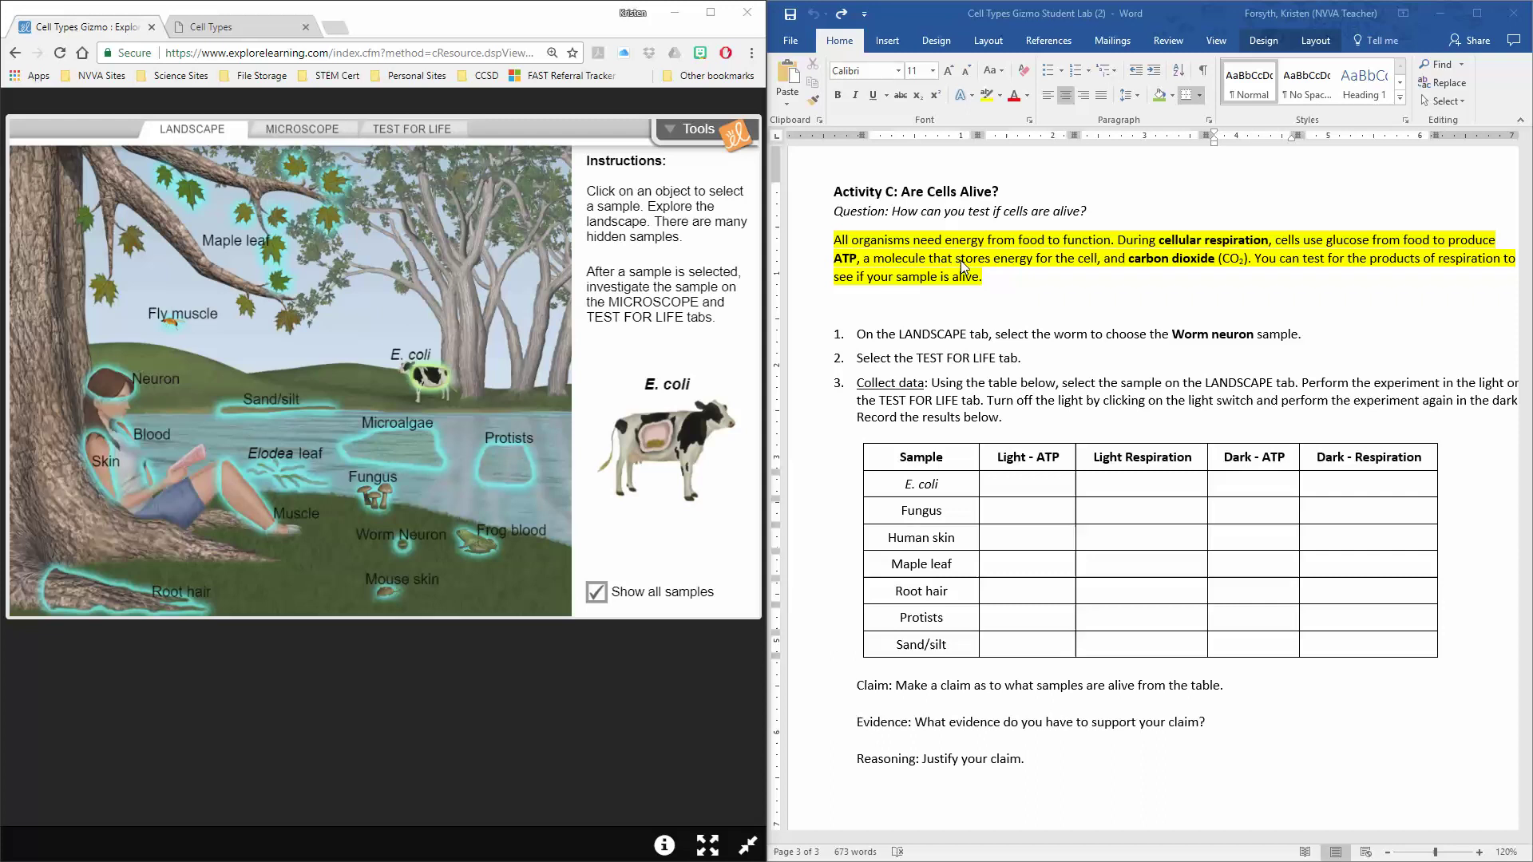
Step: Return the Gizmo to the sample landscape with E. coli selected, and find the E. coli row in the lab table
{"action": "left_click", "coordinate": [388, 133]}
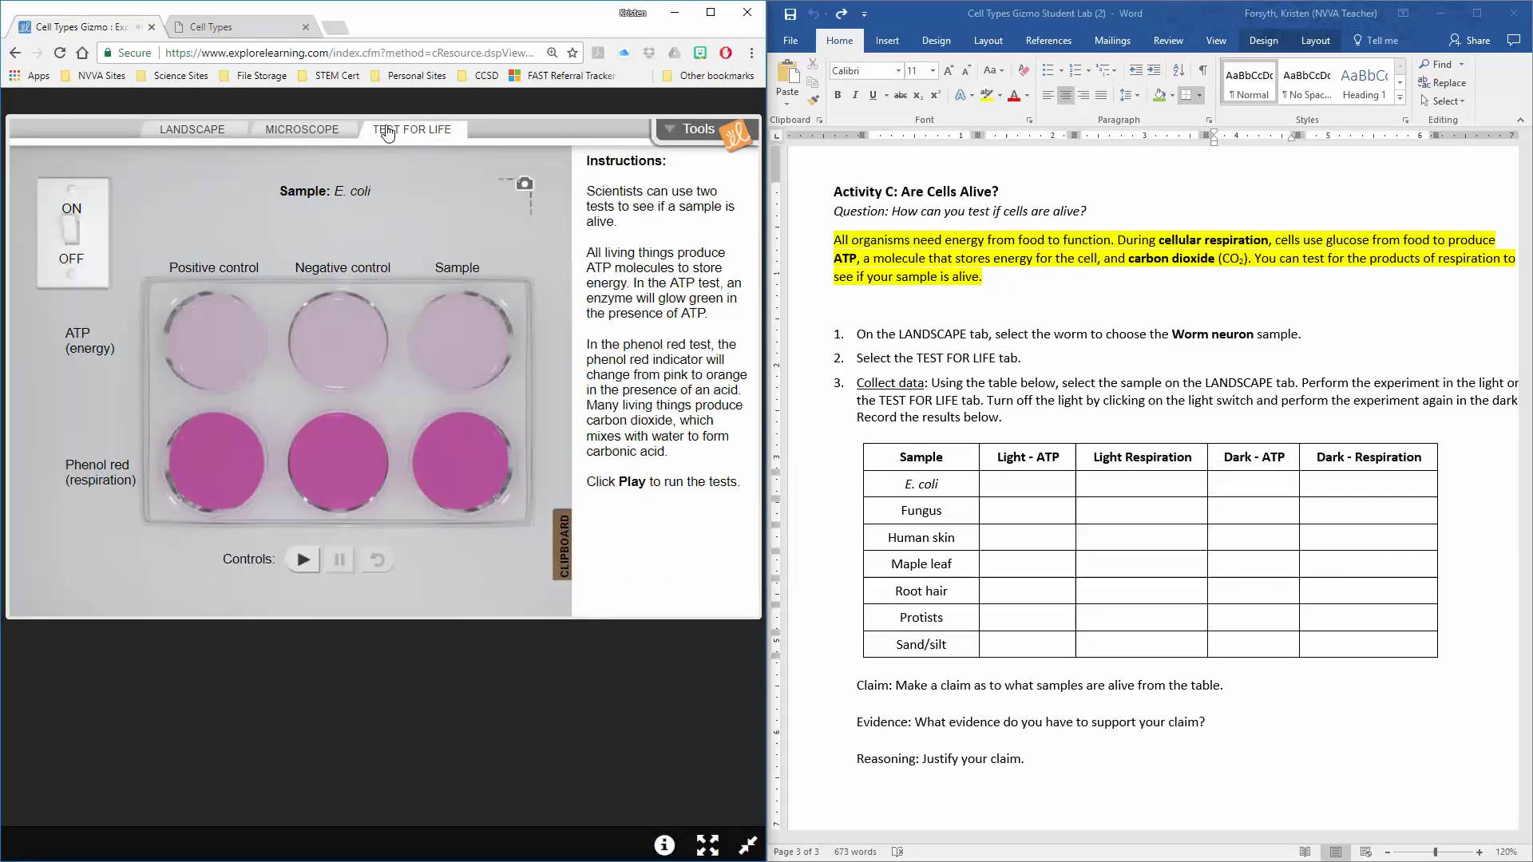
{"action": "left_click", "coordinate": [205, 131]}
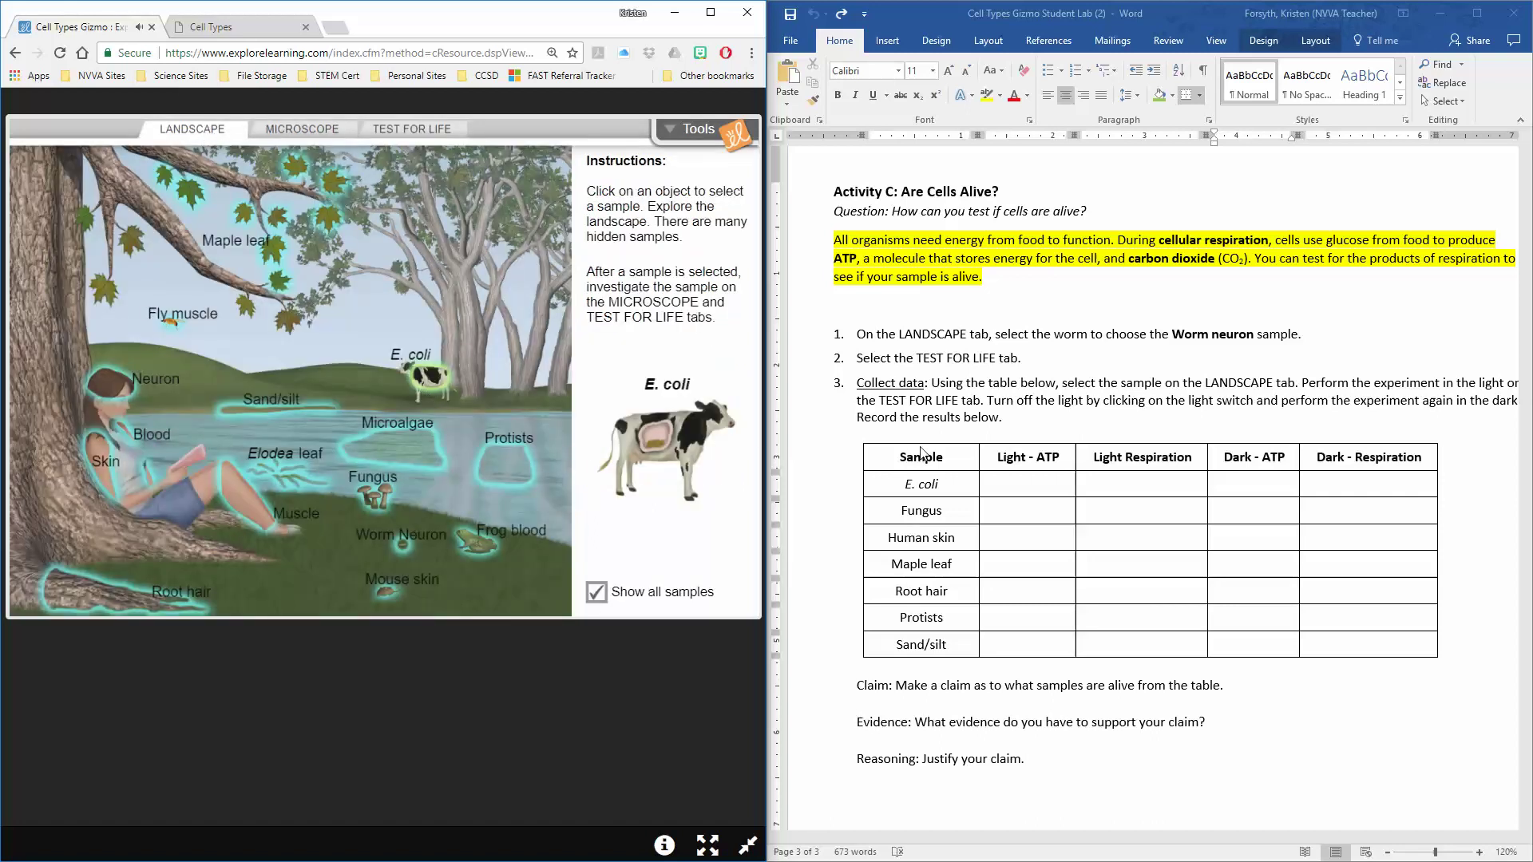
{"action": "left_click", "coordinate": [1014, 488]}
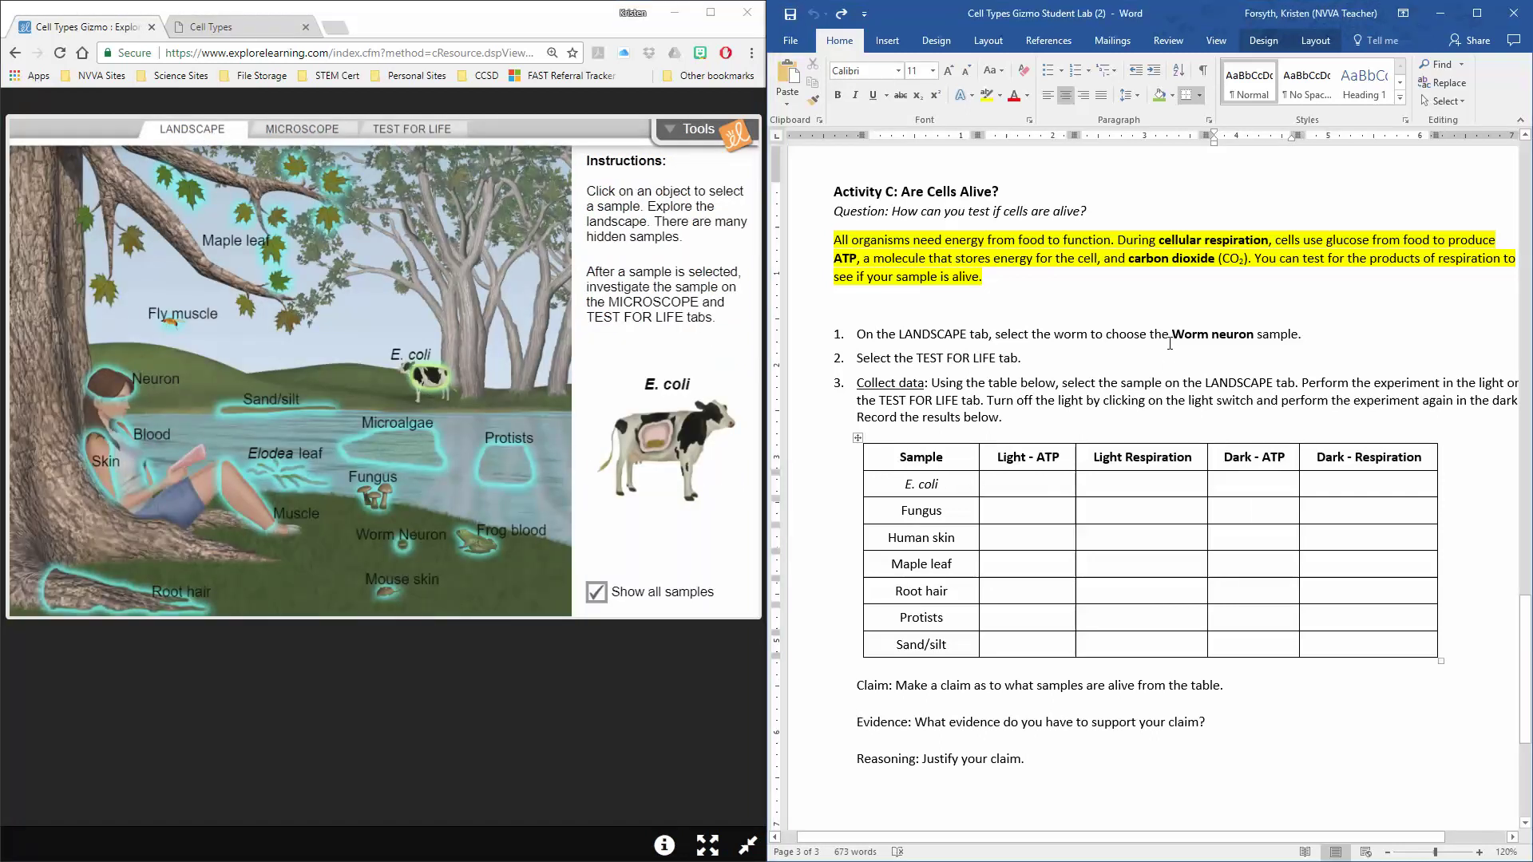
{"action": "left_click_drag", "start_coordinate": [1171, 335], "coordinate": [1257, 336]}
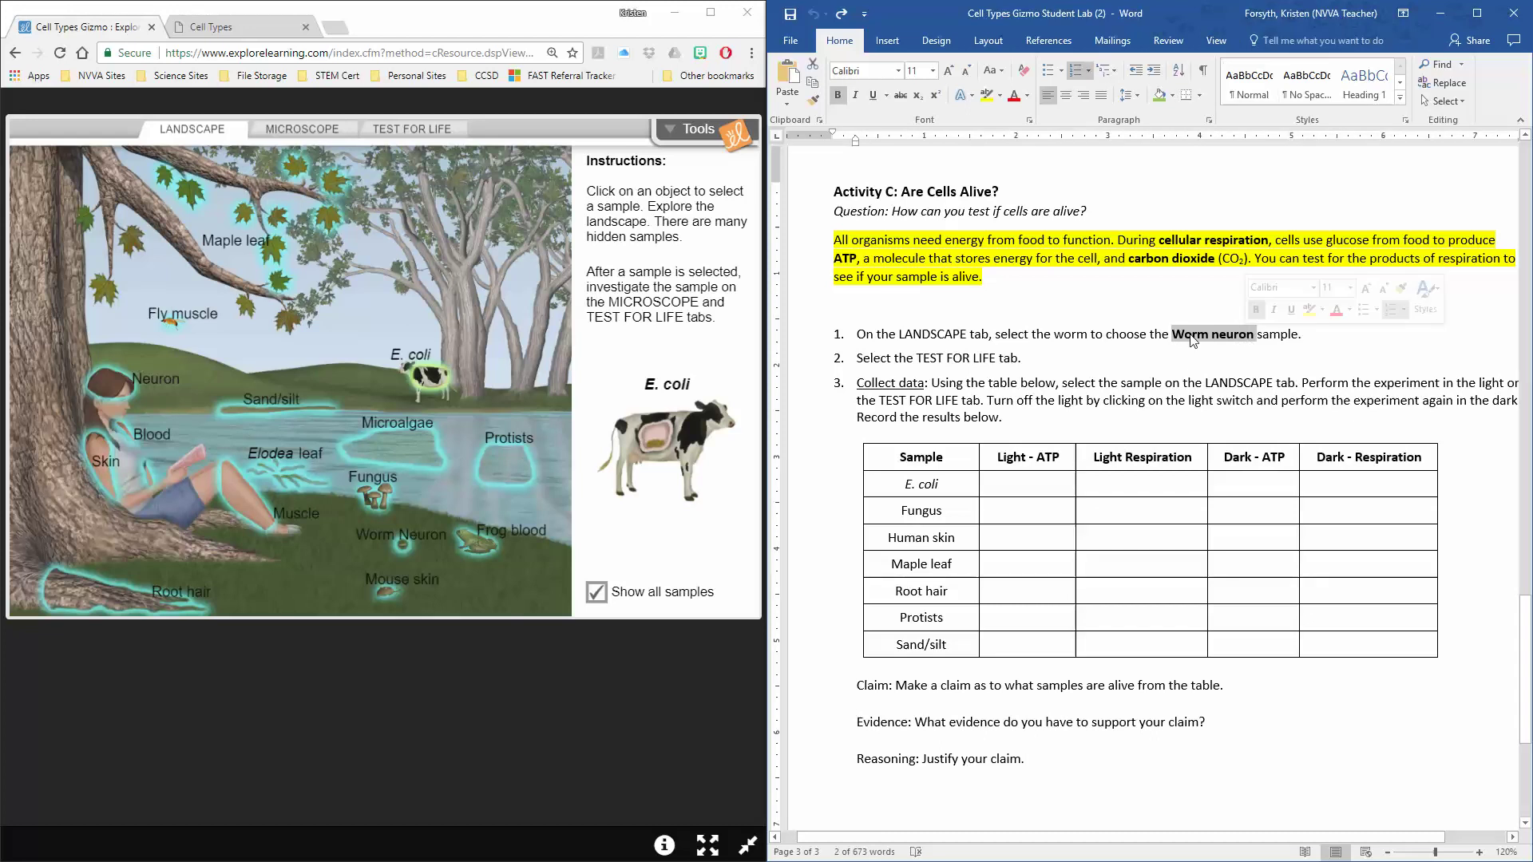
{"action": "left_click", "coordinate": [949, 484]}
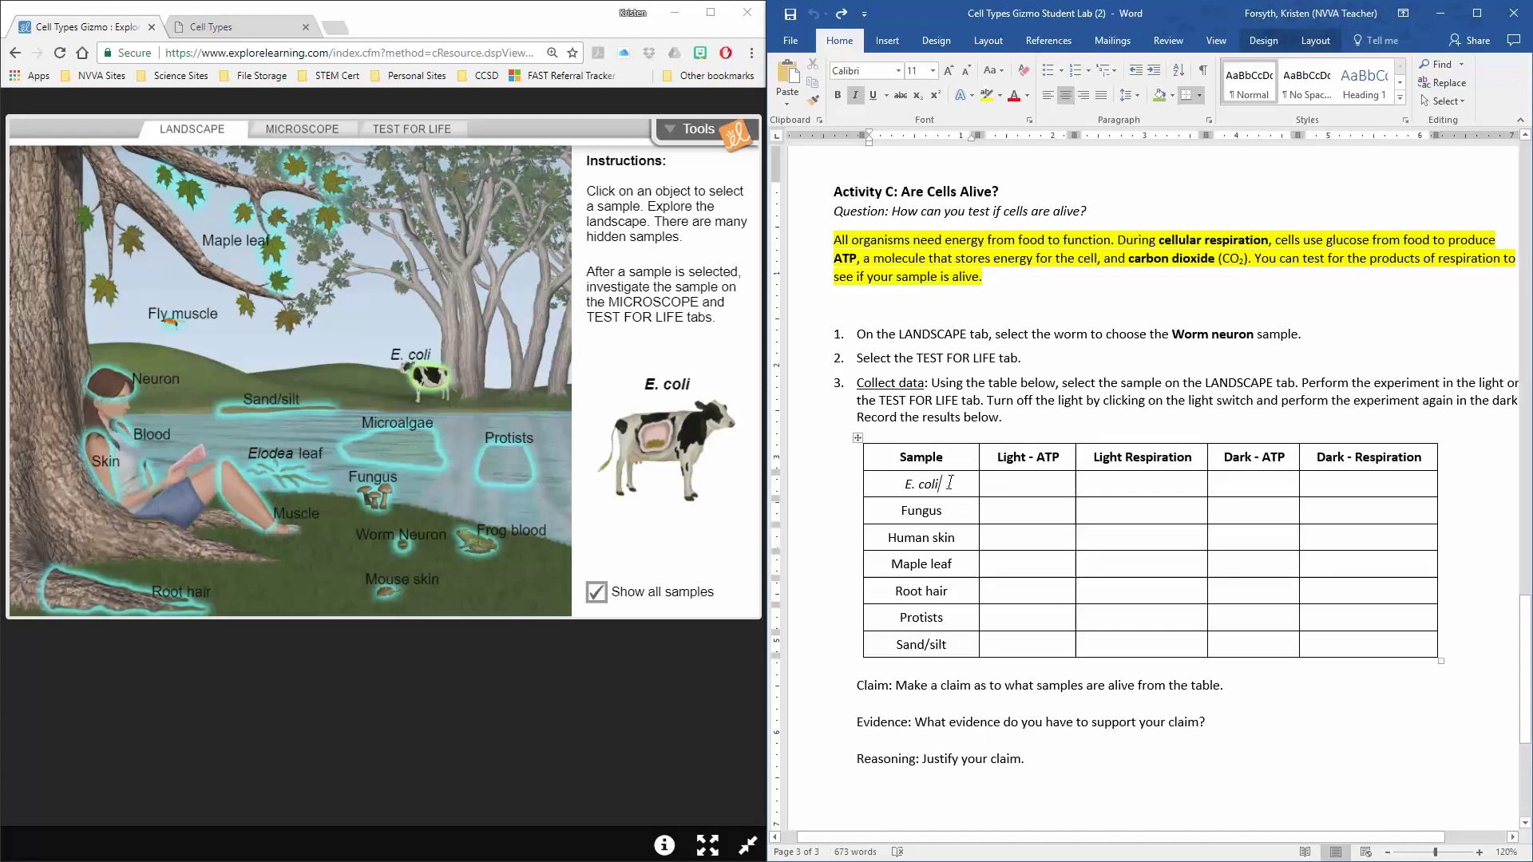
{"action": "triple_click", "coordinate": [945, 482]}
{"action": "left_click", "coordinate": [423, 380]}
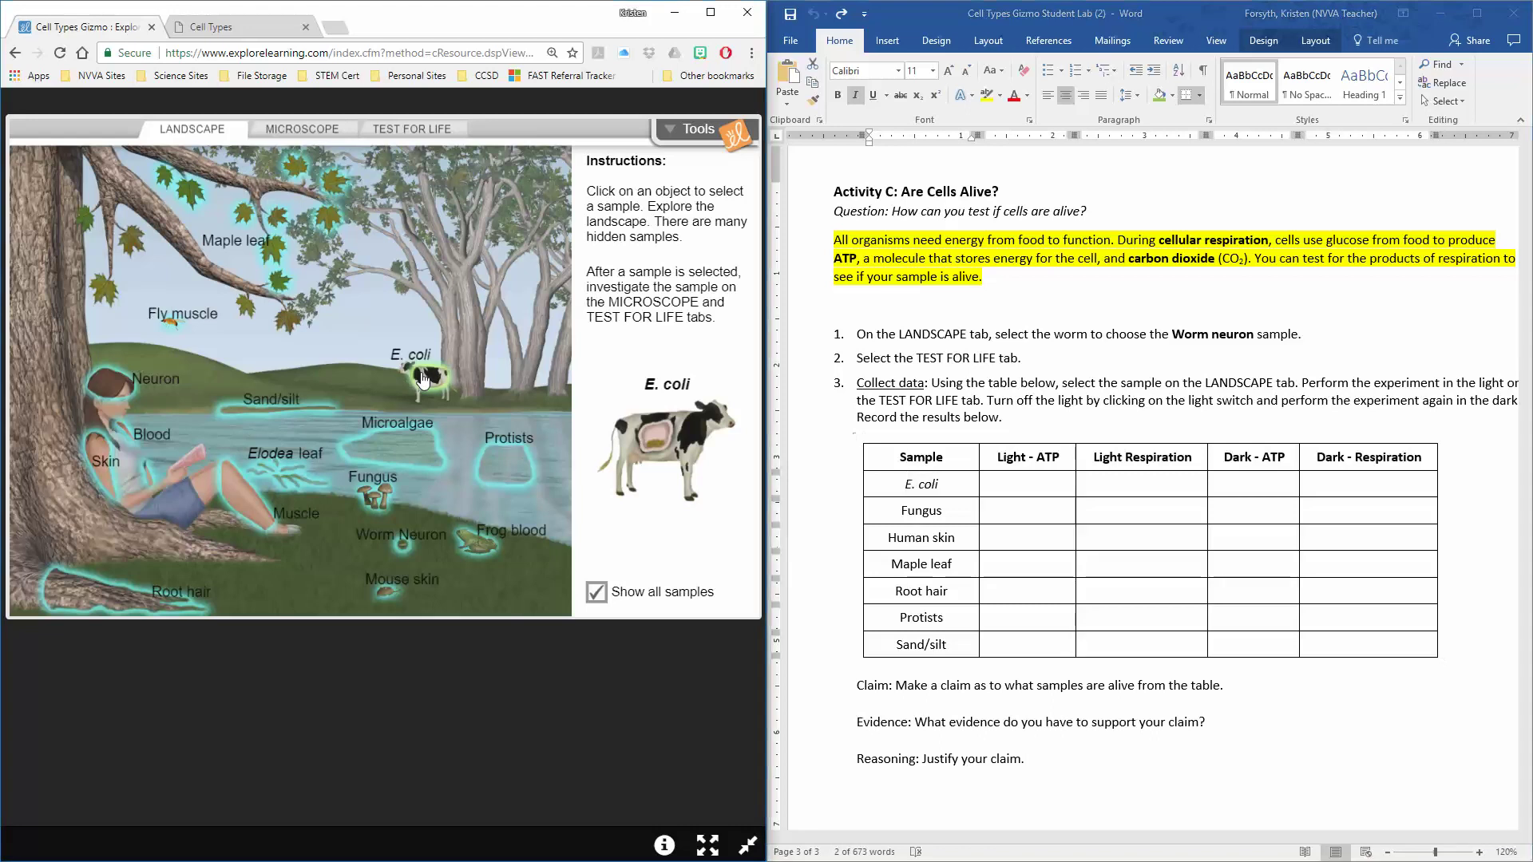
Step: Run the ATP and respiration life tests on E. coli with the light on
{"action": "left_click", "coordinate": [417, 130]}
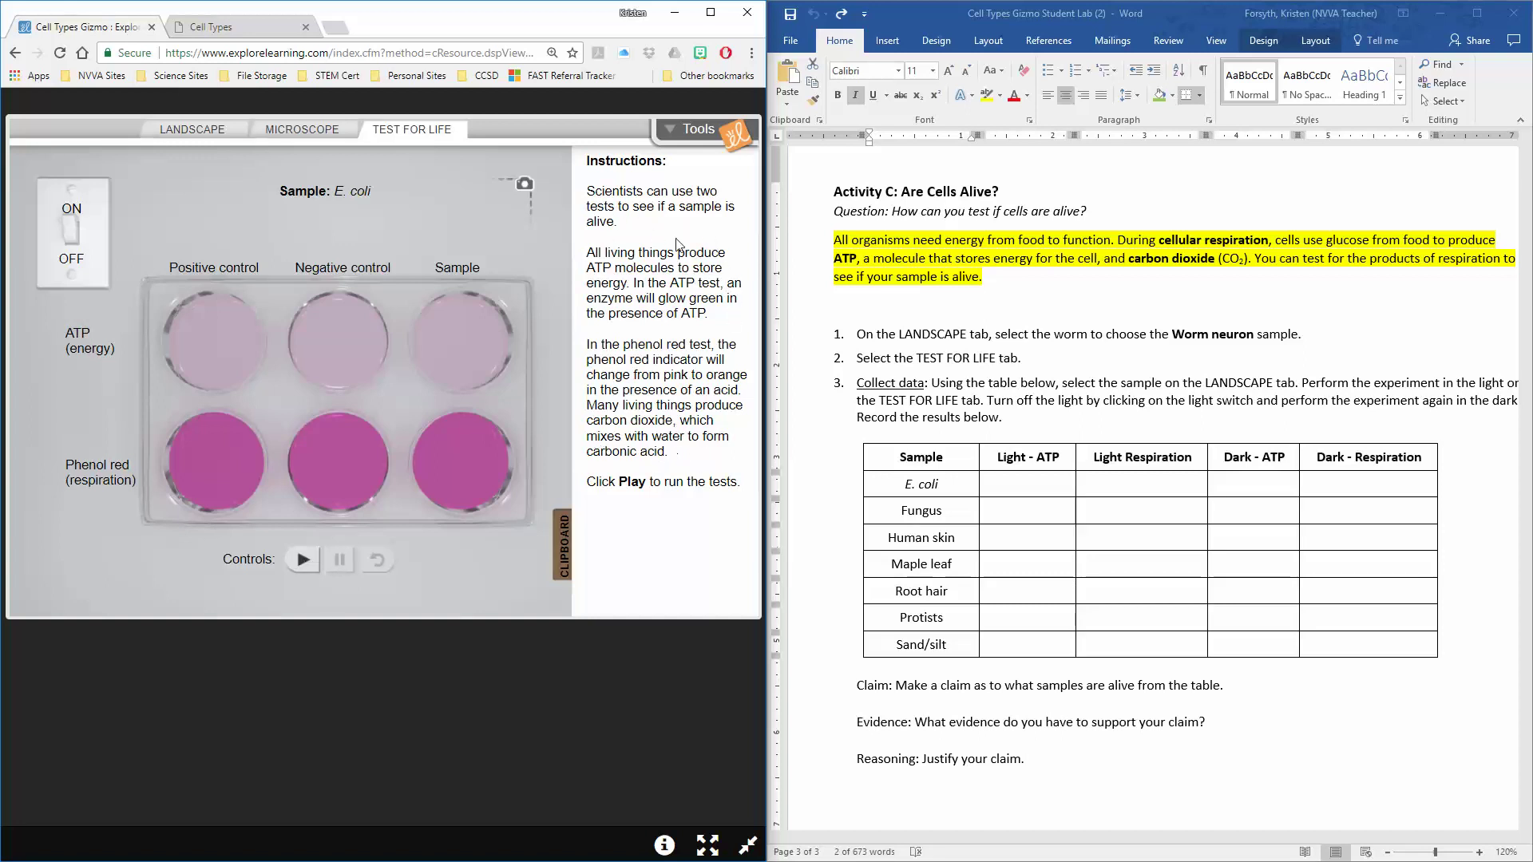
{"action": "left_click", "coordinate": [296, 556]}
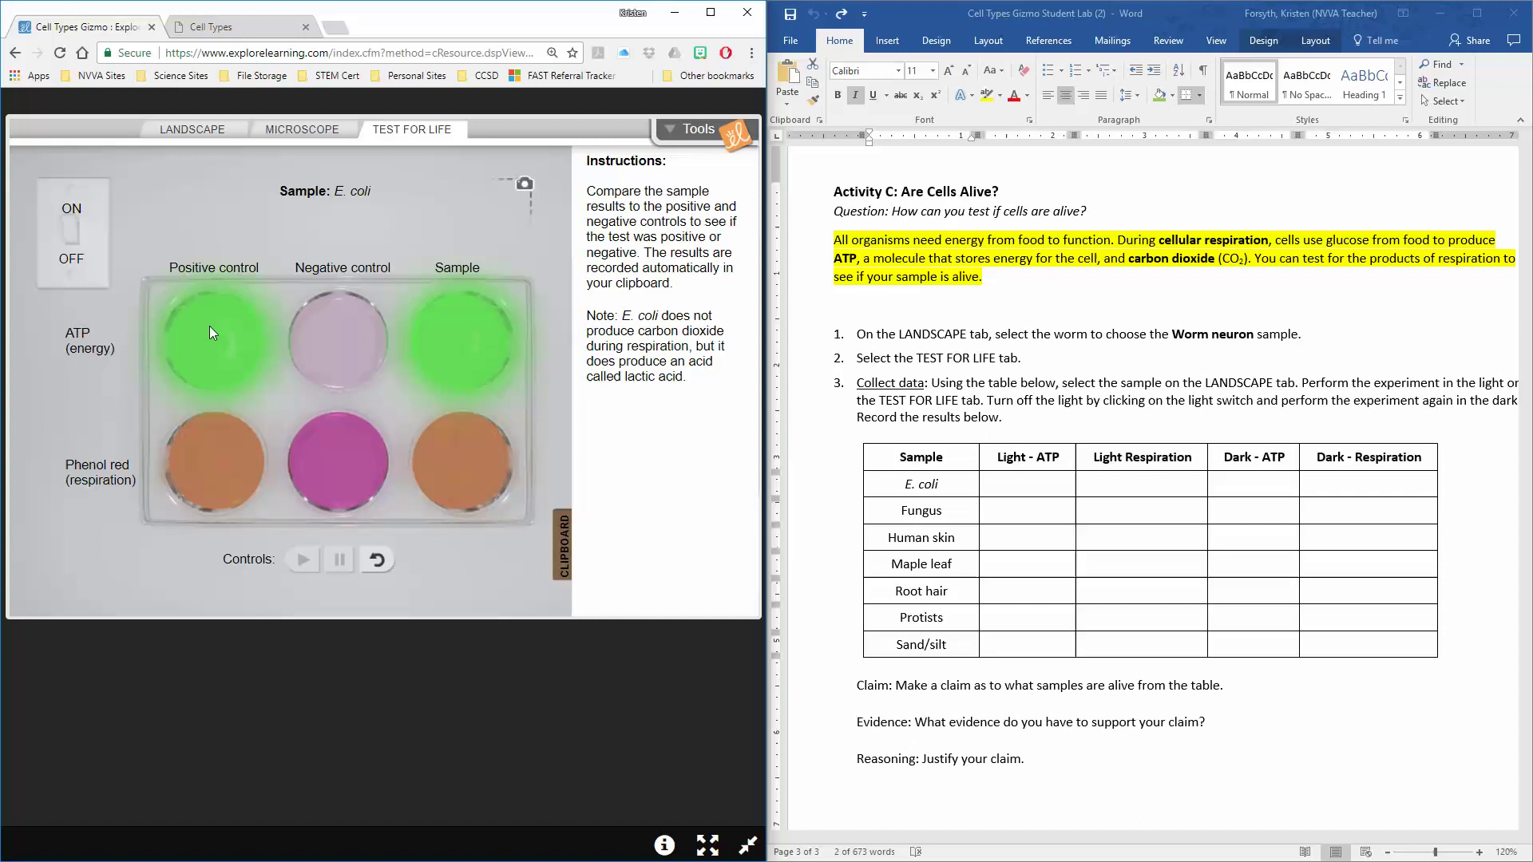
Step: Enter YES in the E. coli Light - ATP and Light Respiration cells after checking the Gizmo results
{"action": "left_click", "coordinate": [1019, 492]}
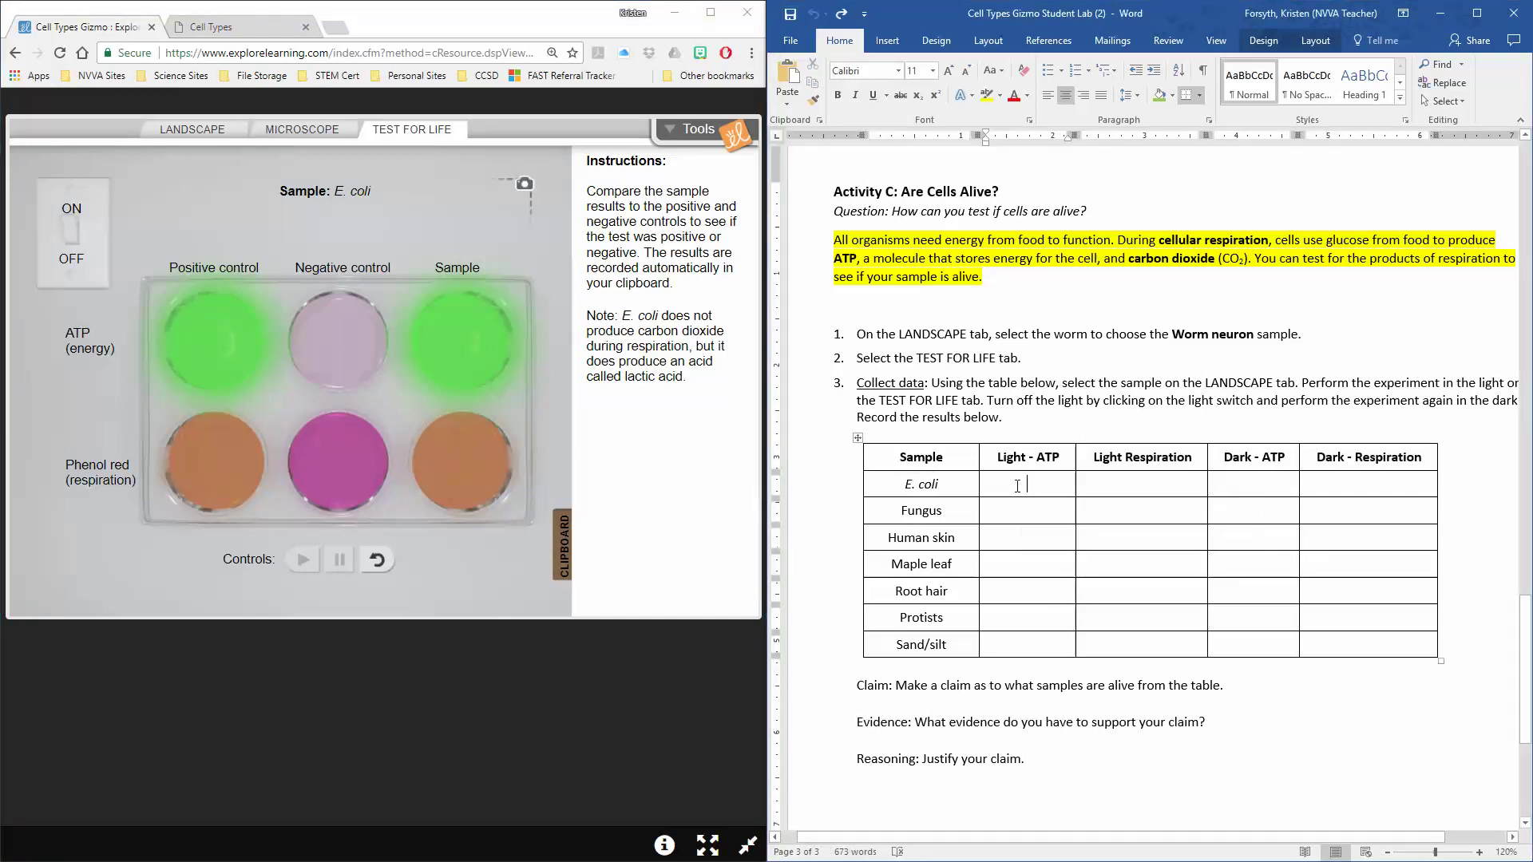
{"action": "type", "text": "YES"}
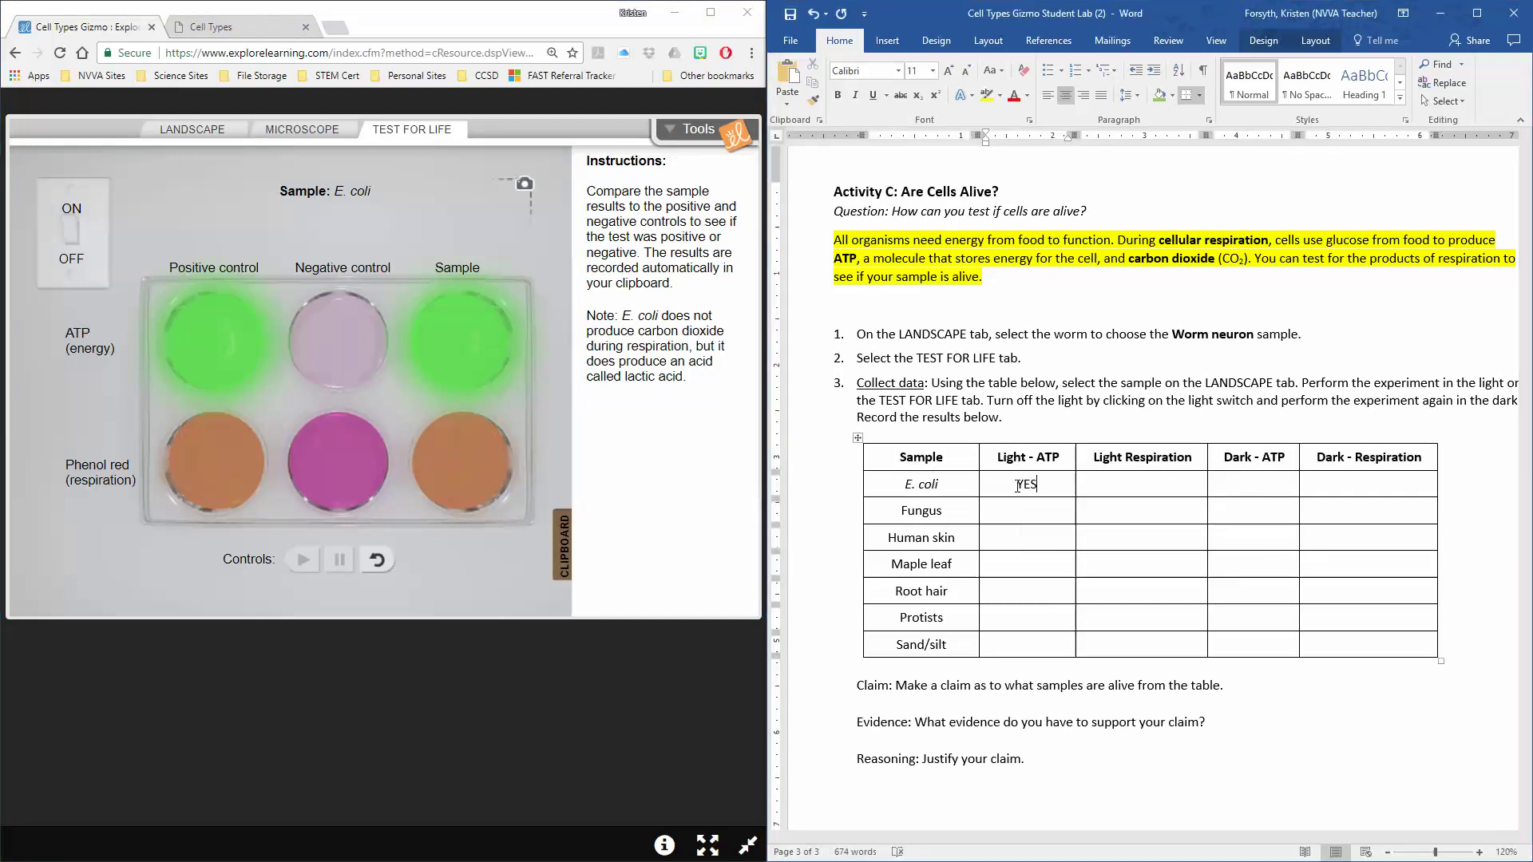
{"action": "left_click", "coordinate": [1122, 487]}
{"action": "left_click", "coordinate": [208, 462]}
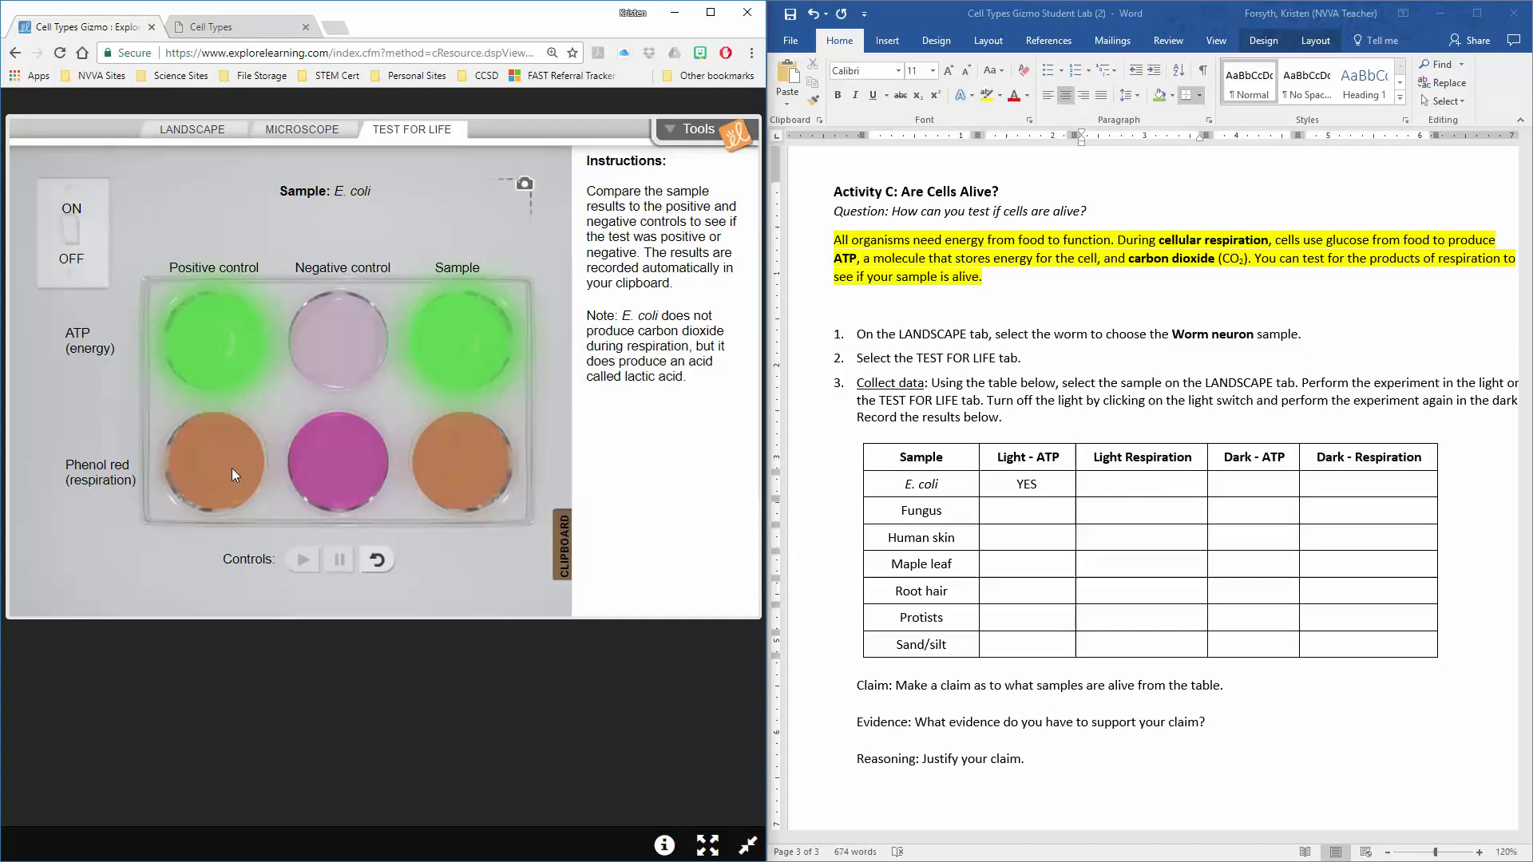
{"action": "left_click", "coordinate": [1131, 482]}
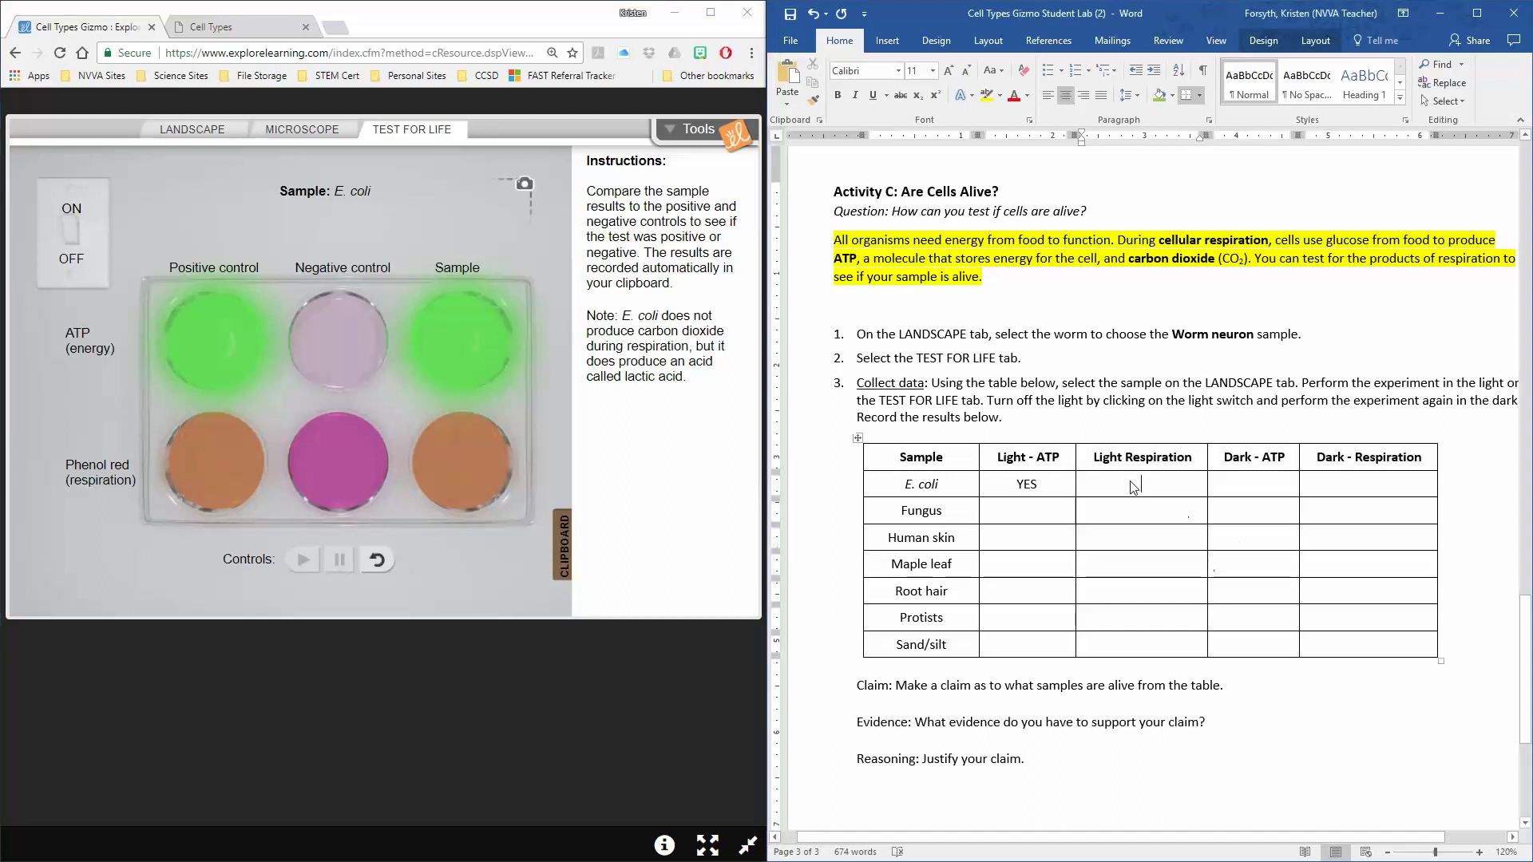
{"action": "type", "text": "YES"}
{"action": "key", "text": "Tab"}
Step: Reset the test plate, switch the light off, and rerun the E. coli tests in the dark
{"action": "left_click", "coordinate": [377, 559]}
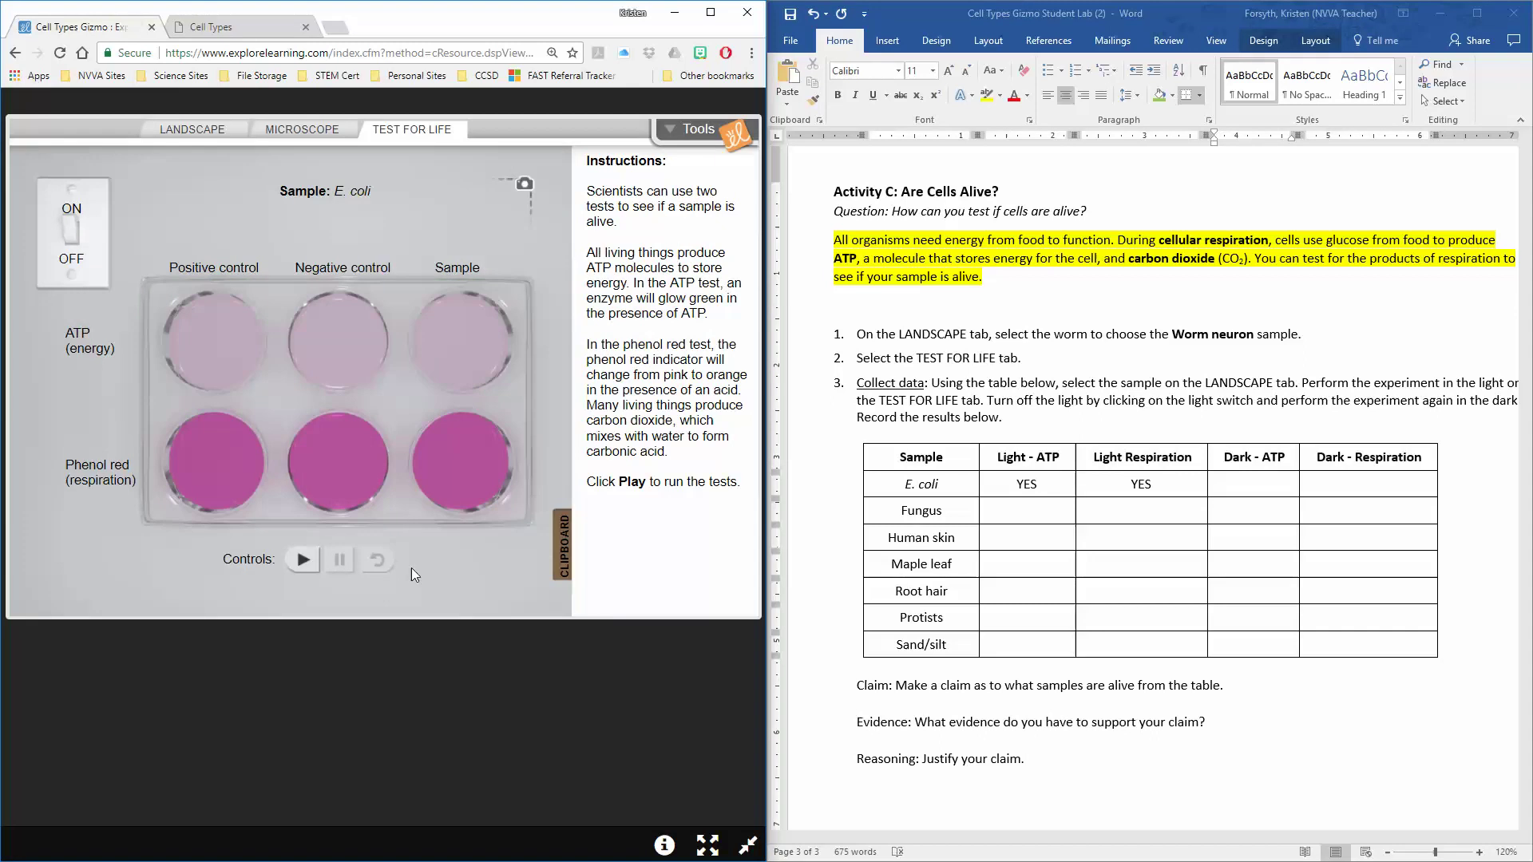
{"action": "left_click", "coordinate": [71, 233]}
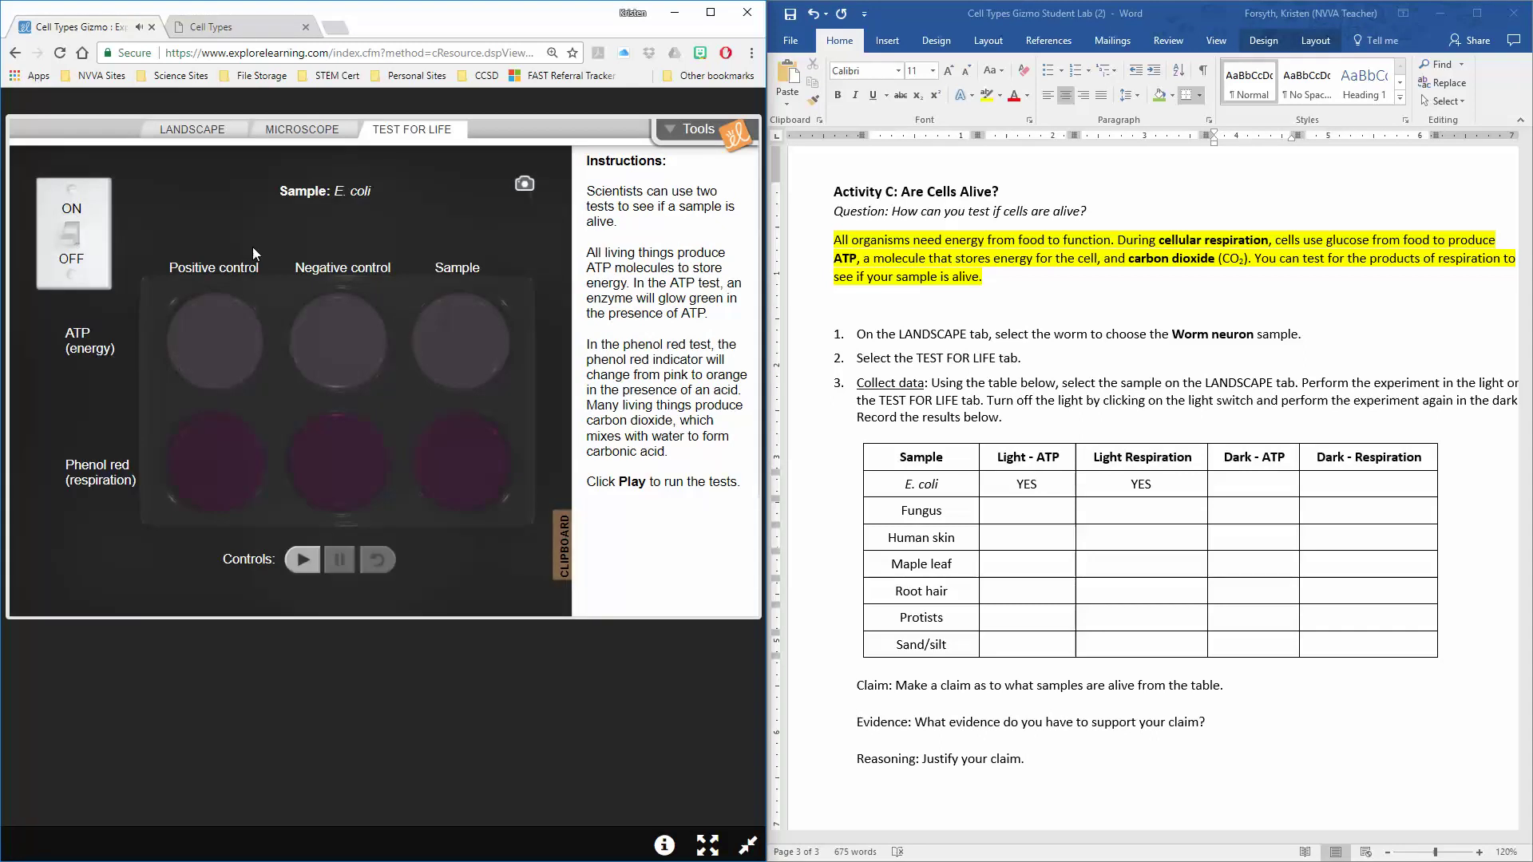
{"action": "left_click", "coordinate": [302, 548]}
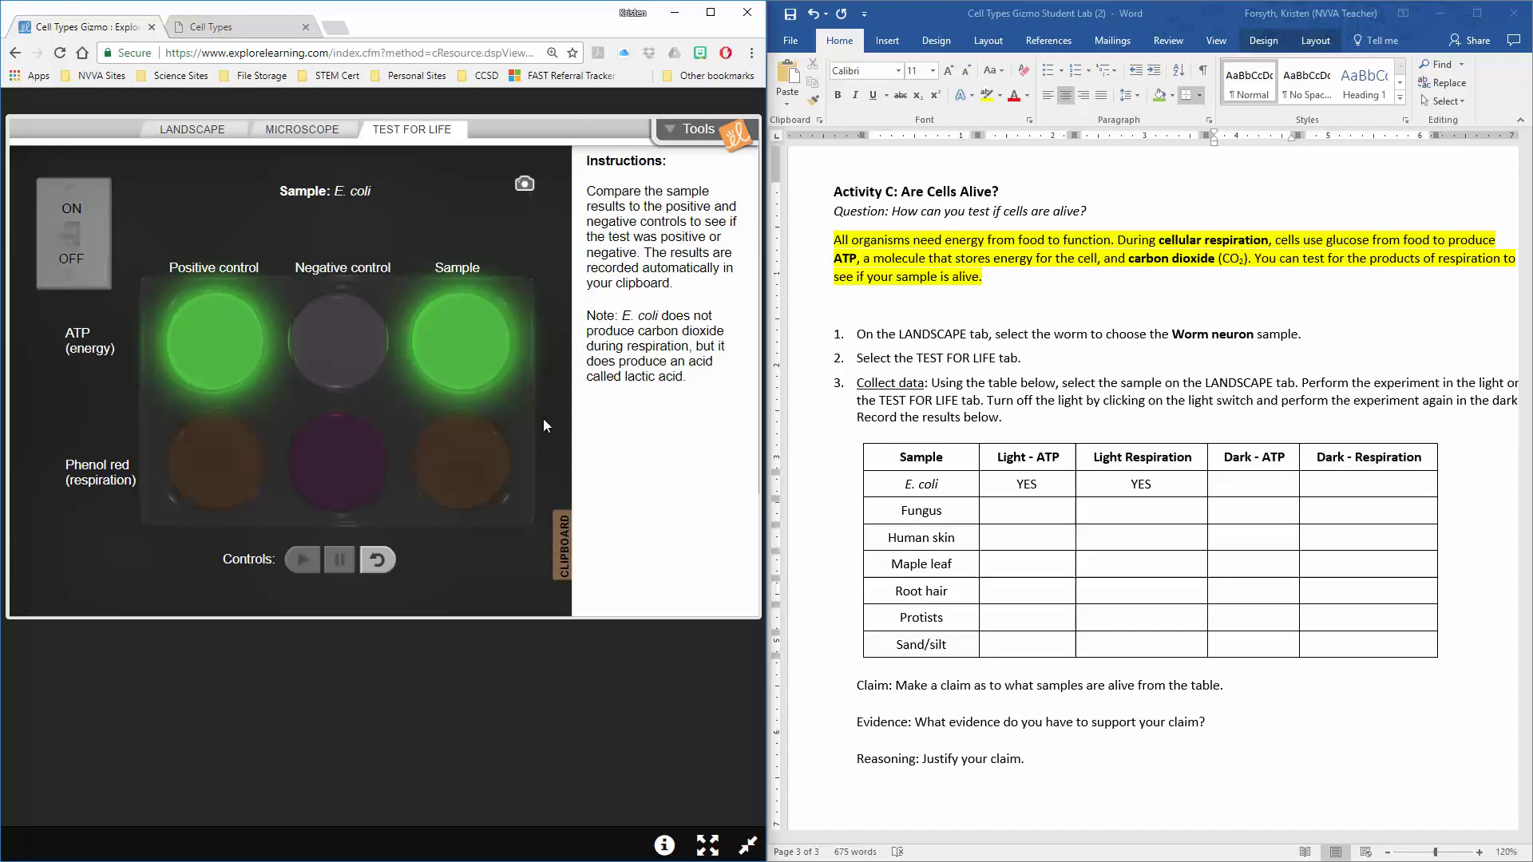
Step: Enter YES in the E. coli Dark - ATP and Dark - Respiration cells
{"action": "left_click", "coordinate": [1249, 485]}
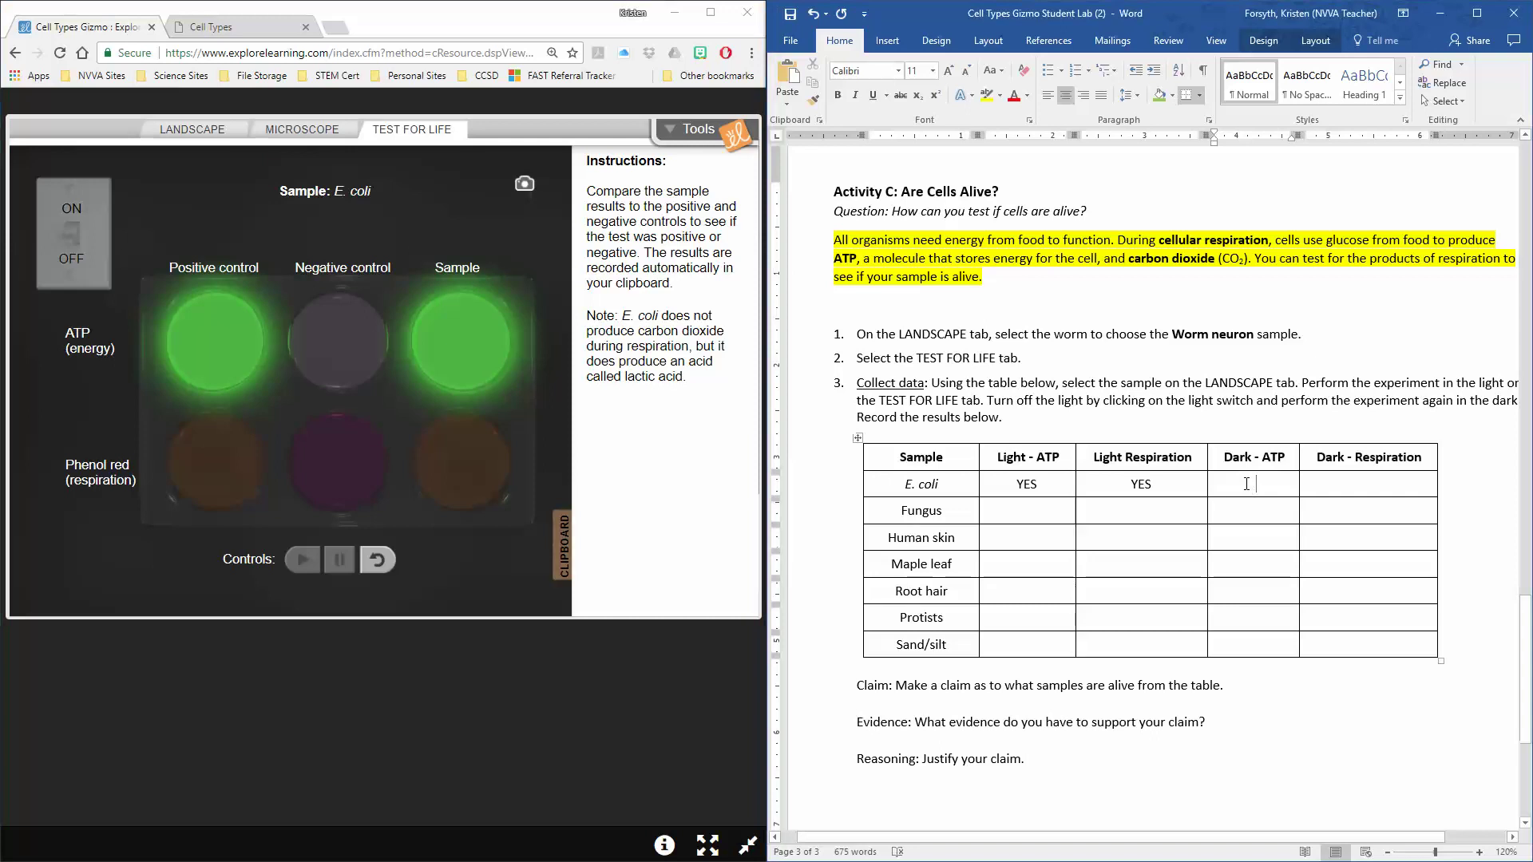
{"action": "type", "text": "YES"}
{"action": "key", "text": "Tab"}
{"action": "type", "text": "Y"}
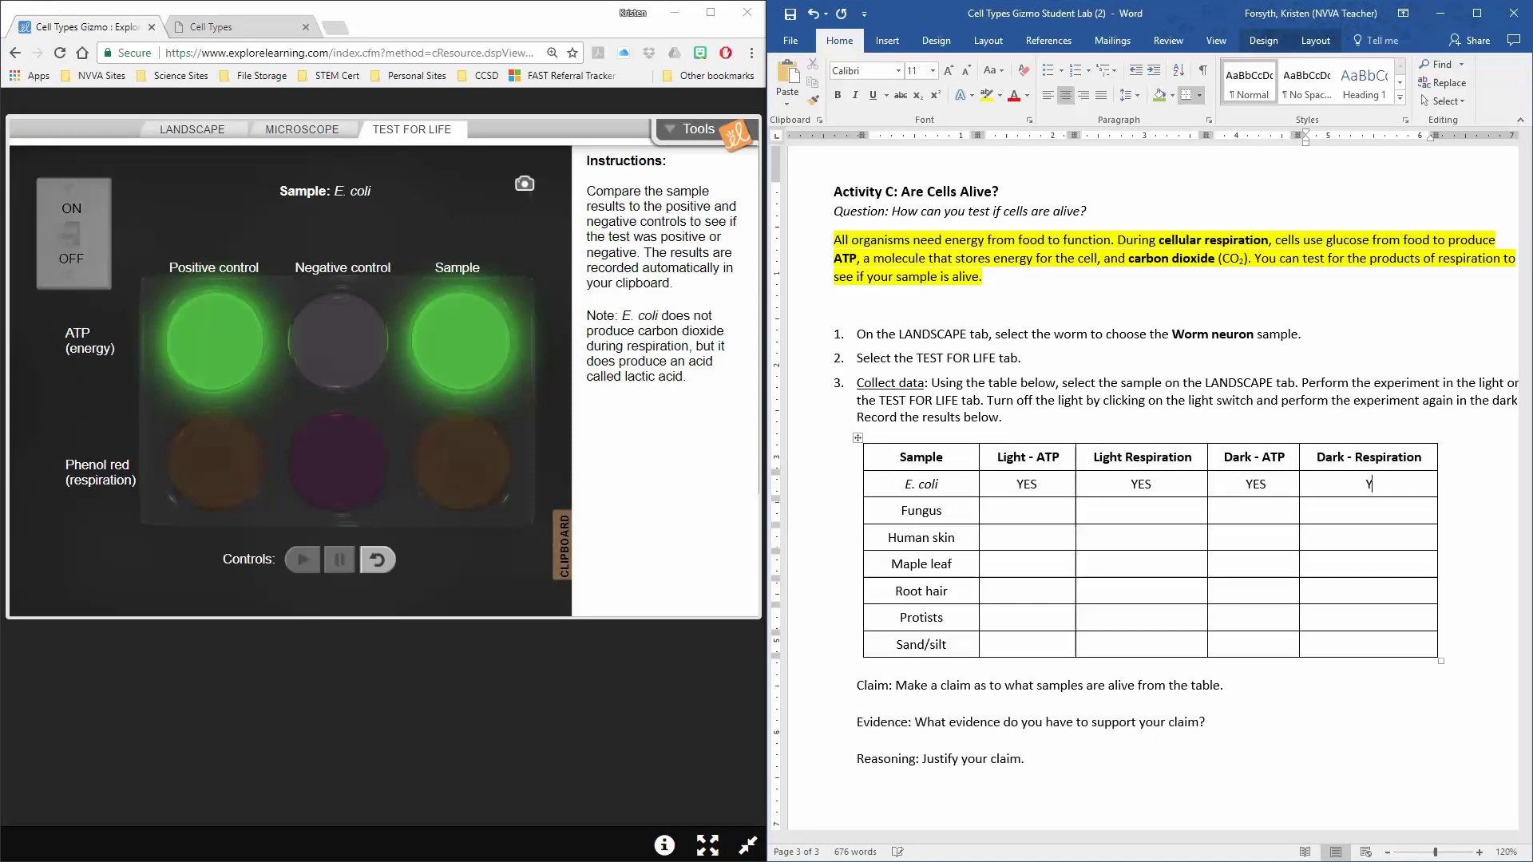
{"action": "type", "text": "ES"}
{"action": "left_click", "coordinate": [656, 286]}
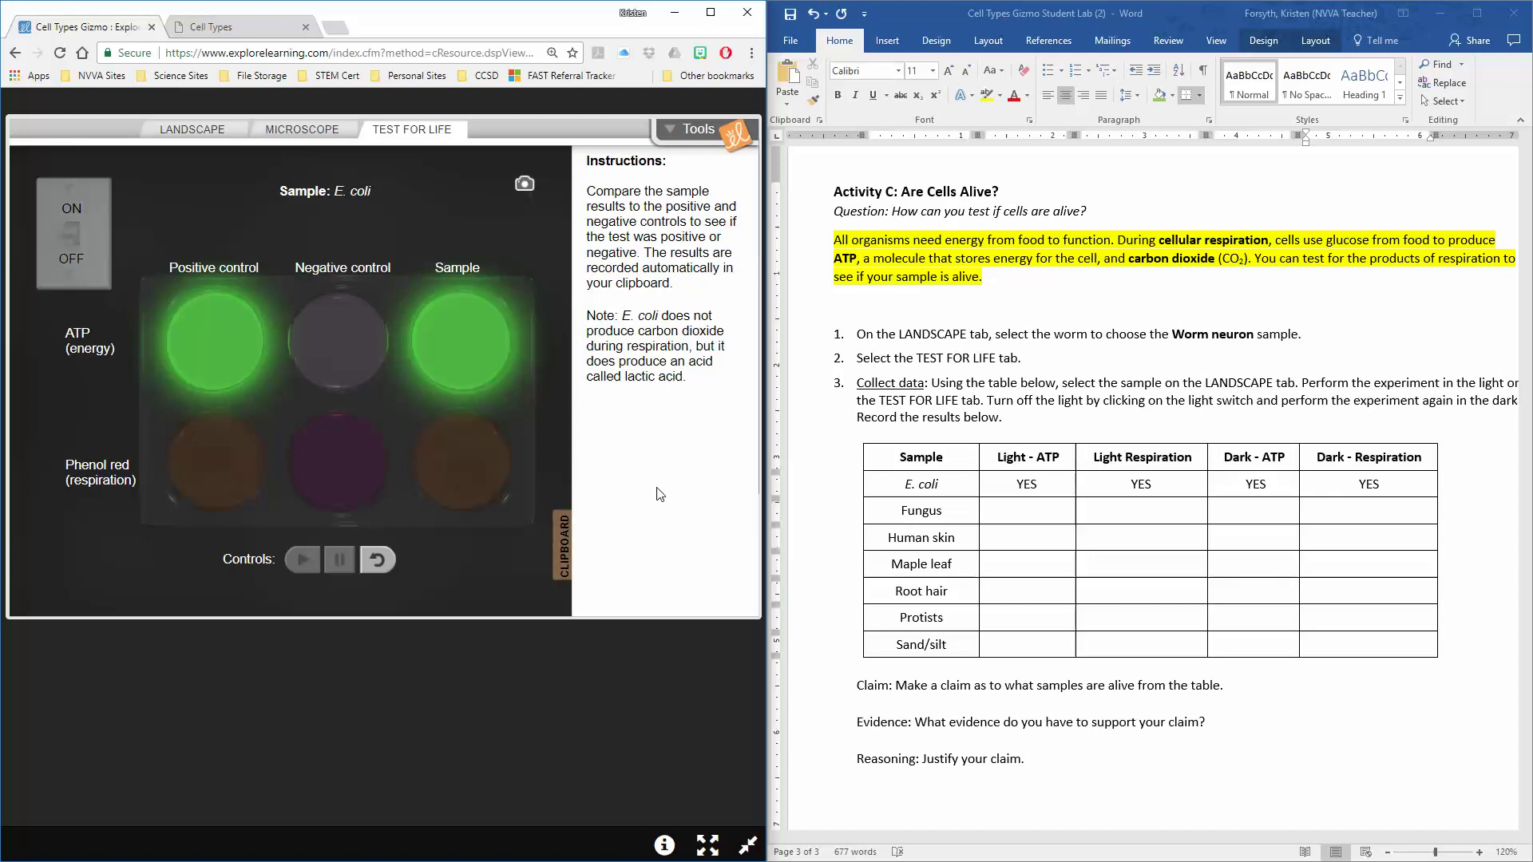
{"action": "left_click", "coordinate": [566, 561]}
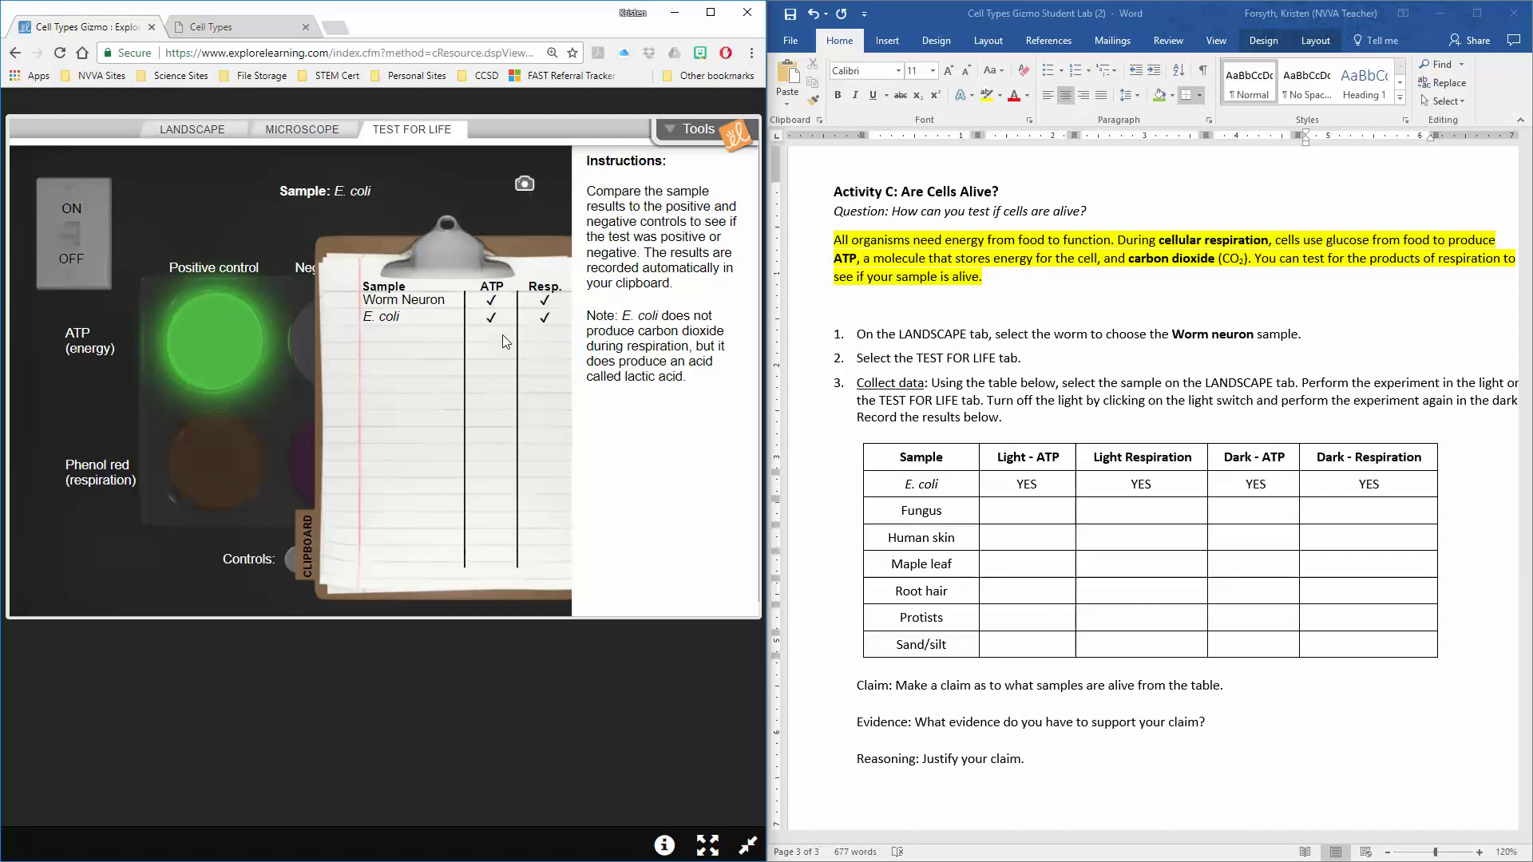
{"action": "left_click", "coordinate": [317, 560]}
{"action": "left_click", "coordinate": [563, 551]}
{"action": "left_click", "coordinate": [309, 562]}
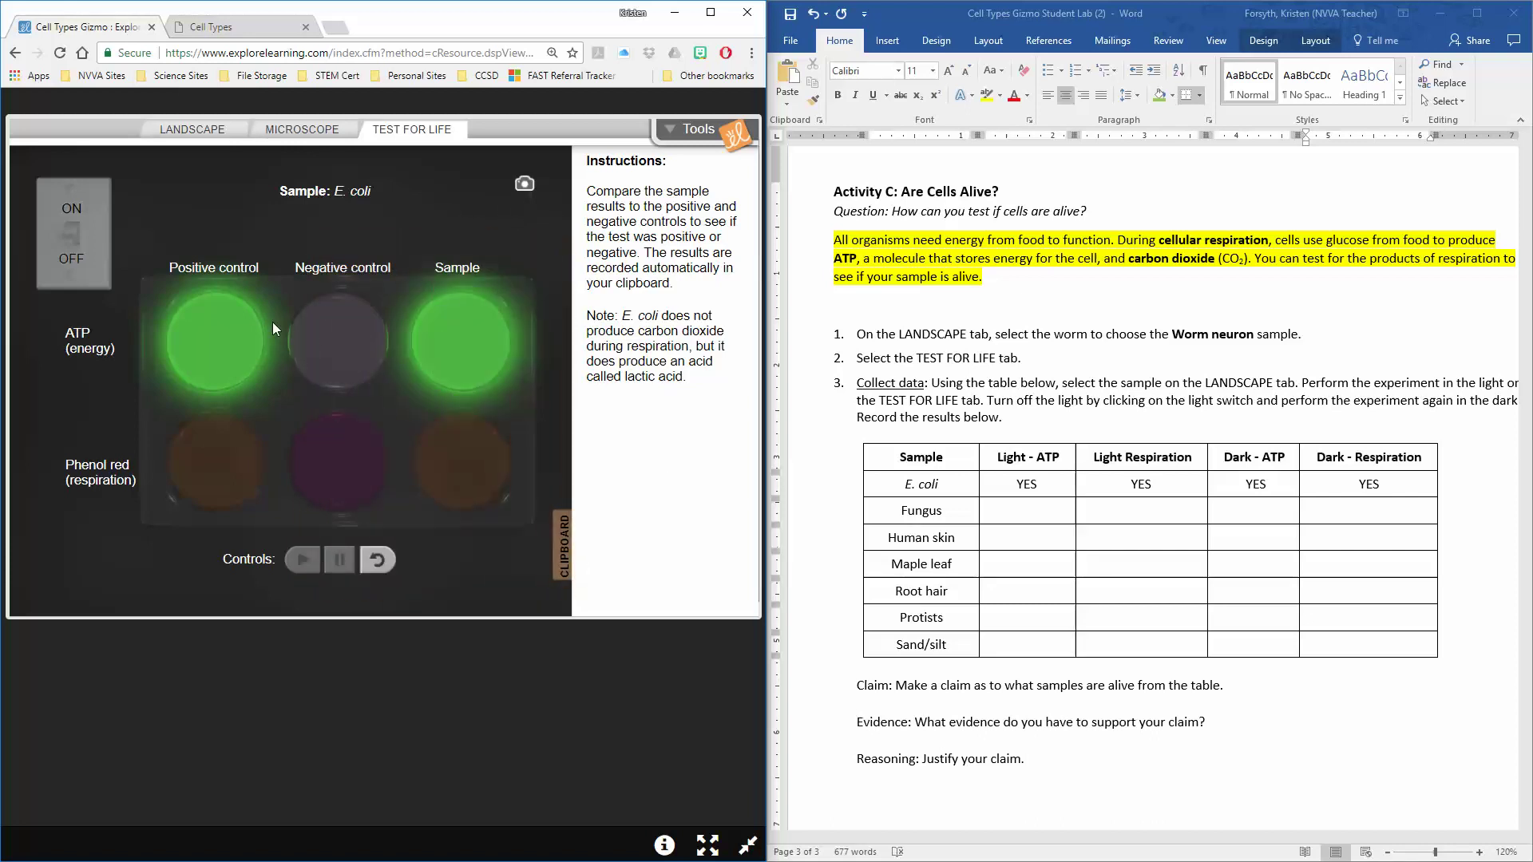
Step: Pick the Fungus mushrooms from the sample landscape and bring up their untested life-test plate
{"action": "left_click", "coordinate": [223, 134]}
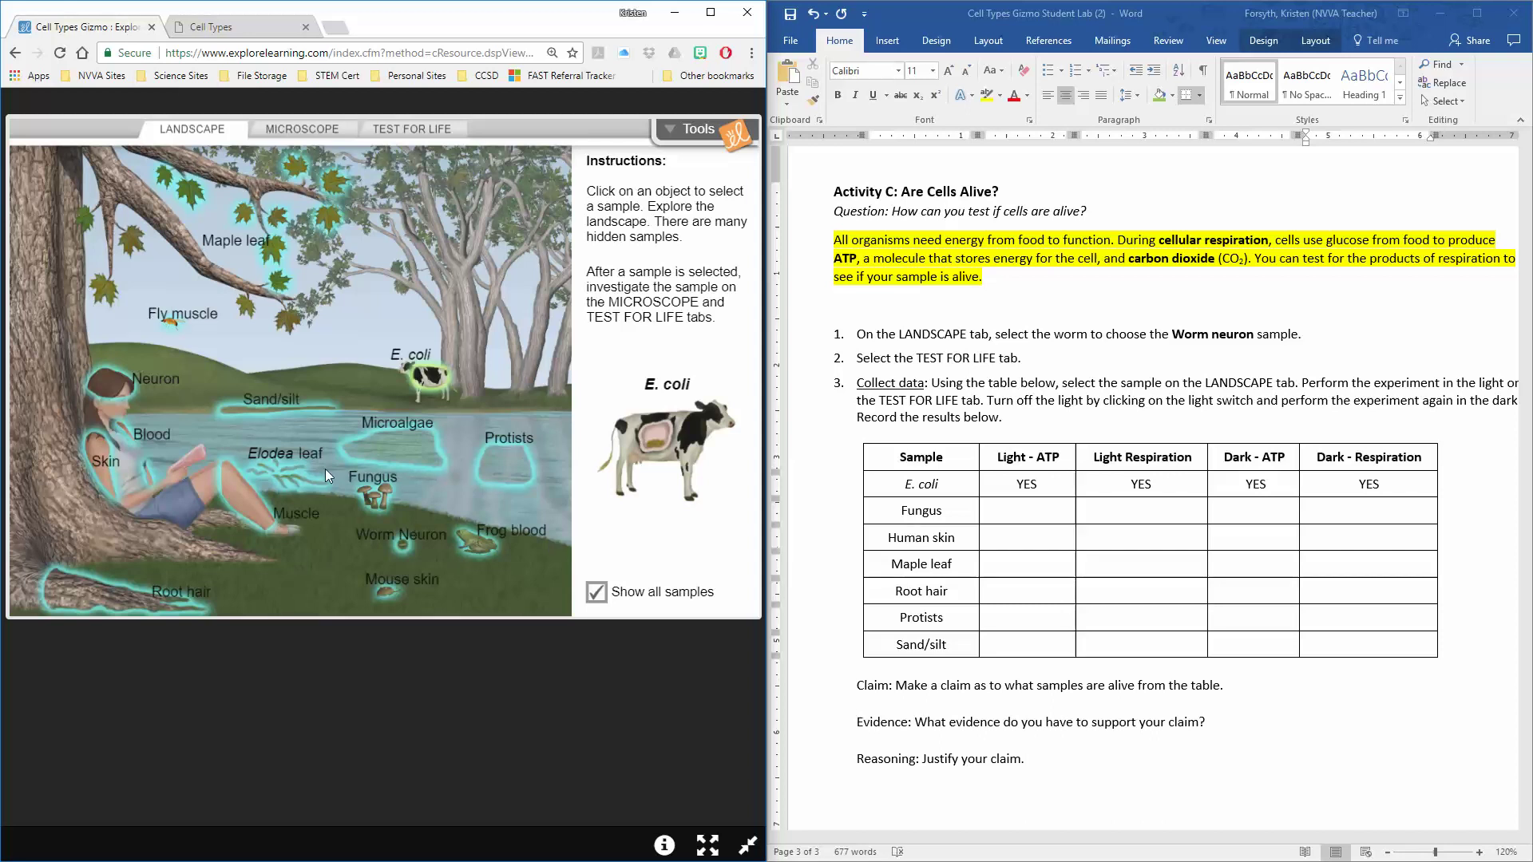
{"action": "left_click", "coordinate": [377, 496]}
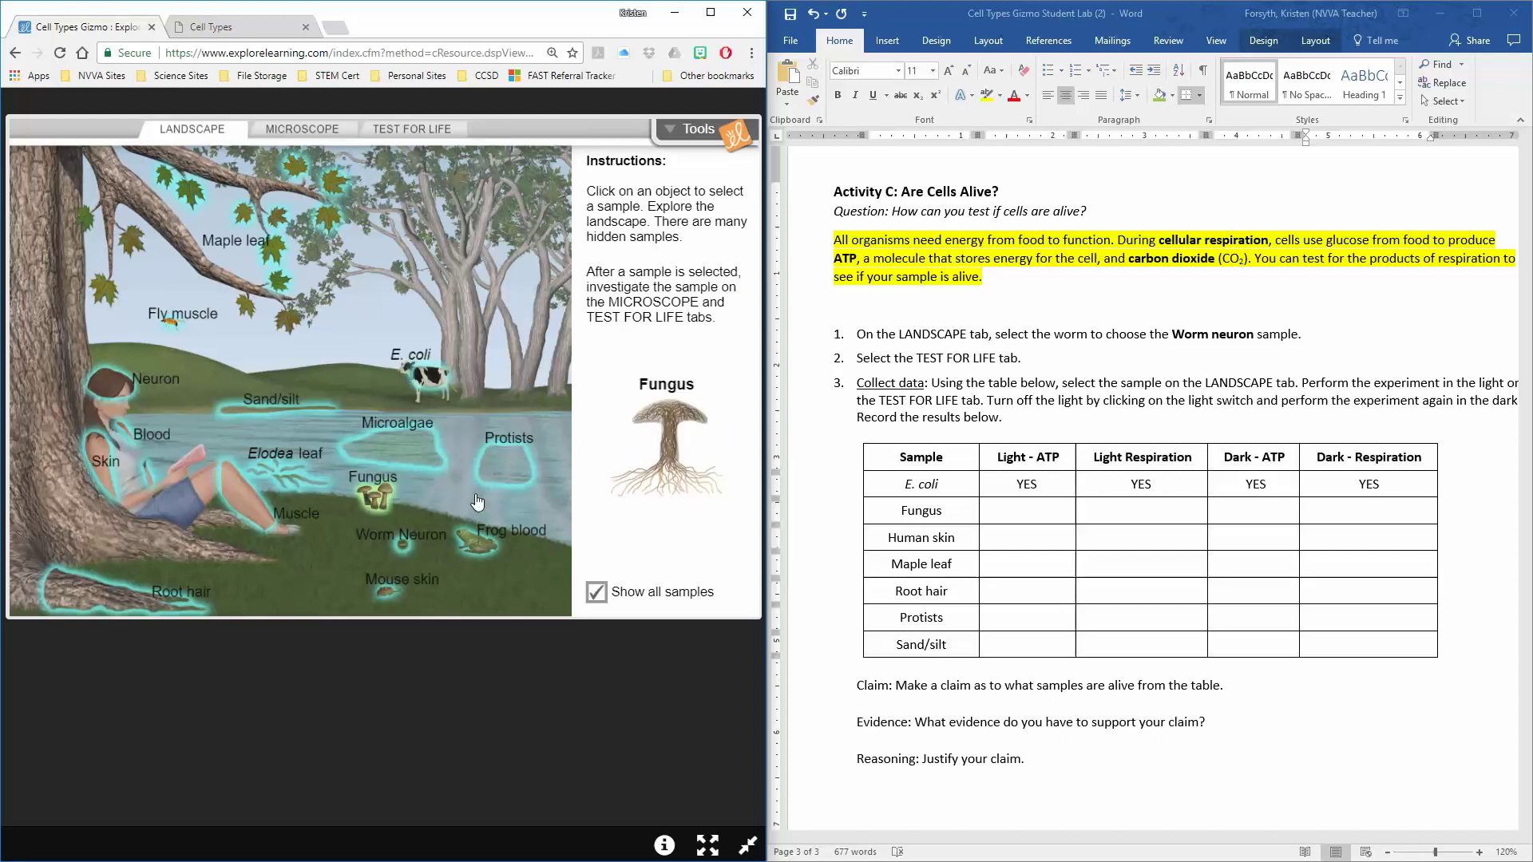
{"action": "left_click", "coordinate": [427, 138]}
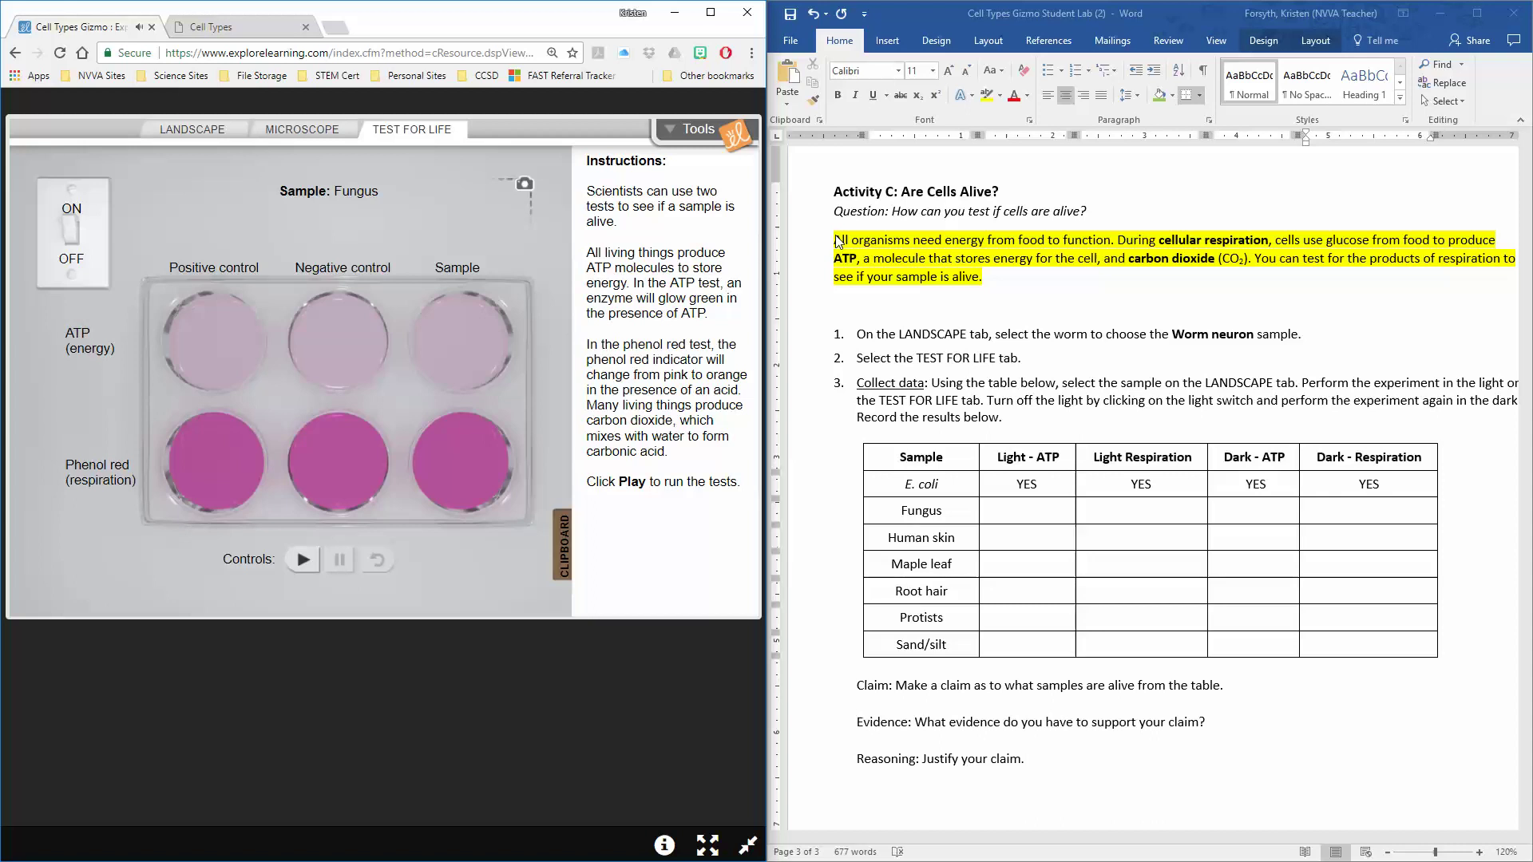